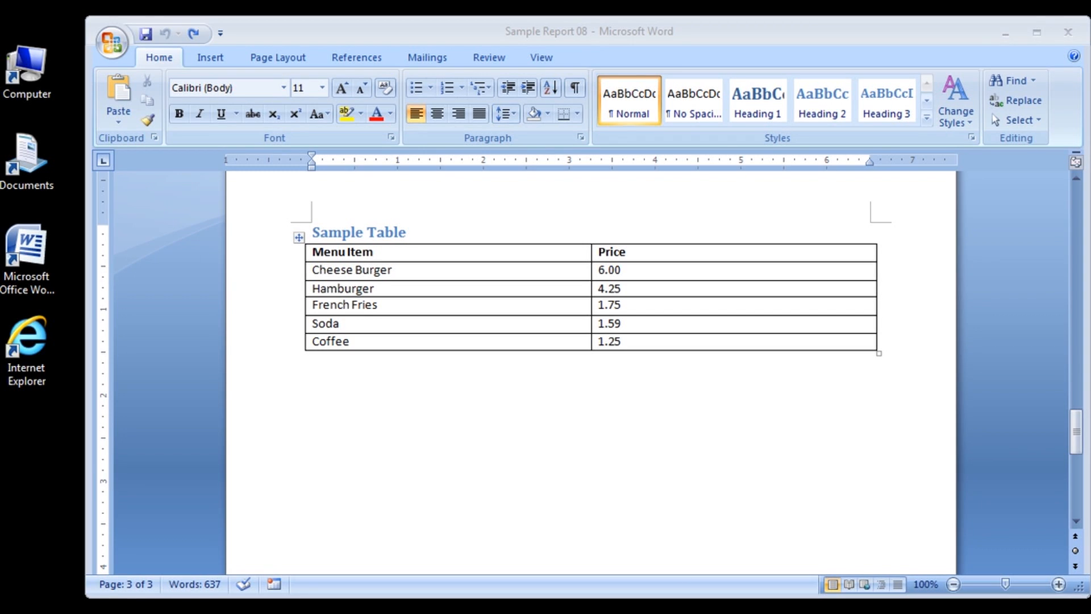
# Select the whole Price column and insert a new empty column to its right.
pyautogui.click(659, 271)
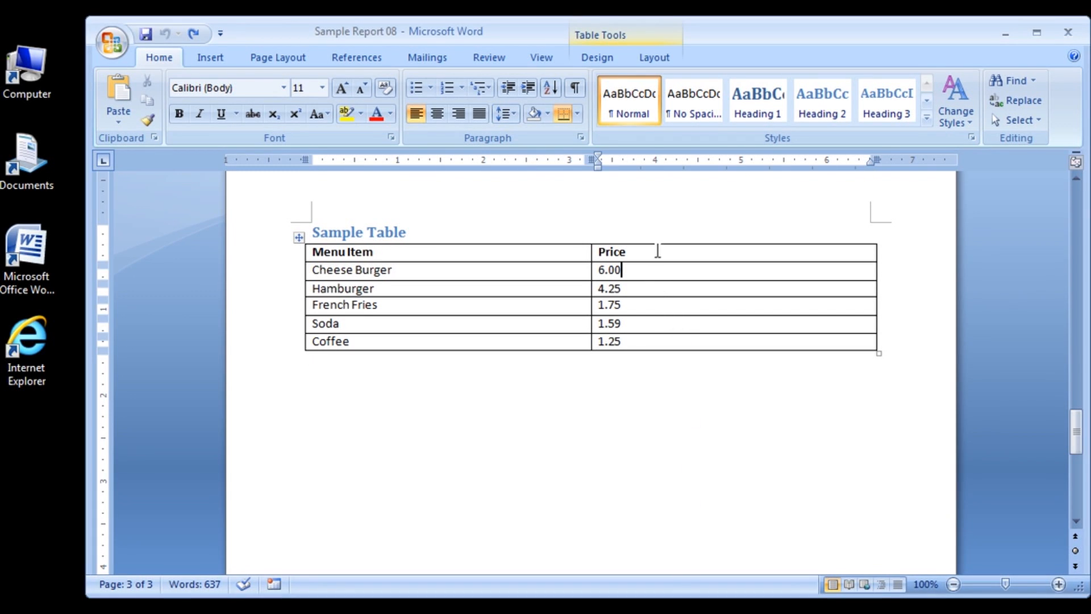
pyautogui.click(654, 57)
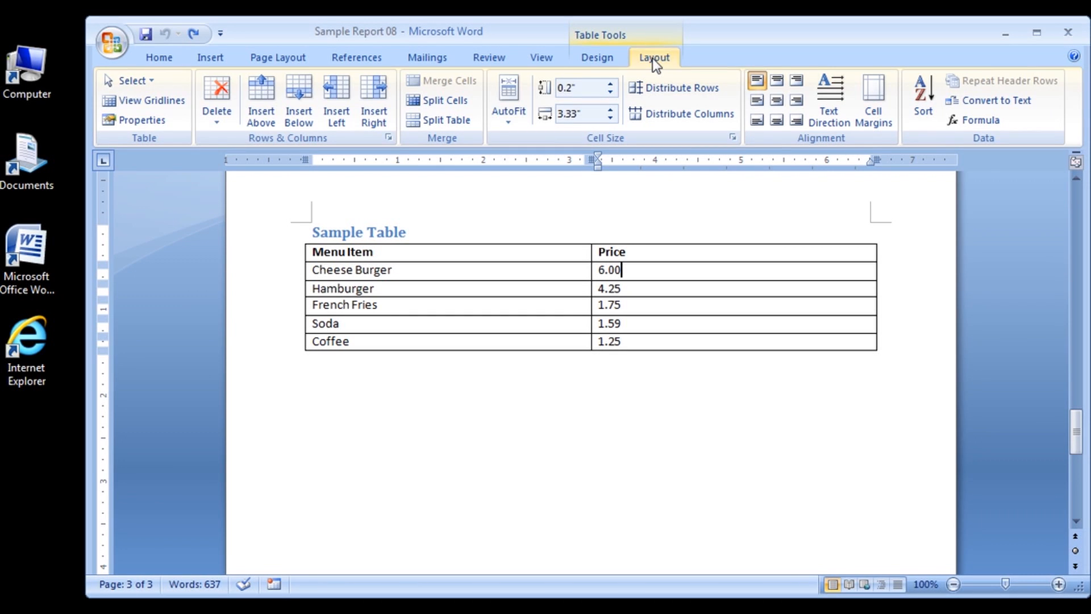
pyautogui.click(149, 78)
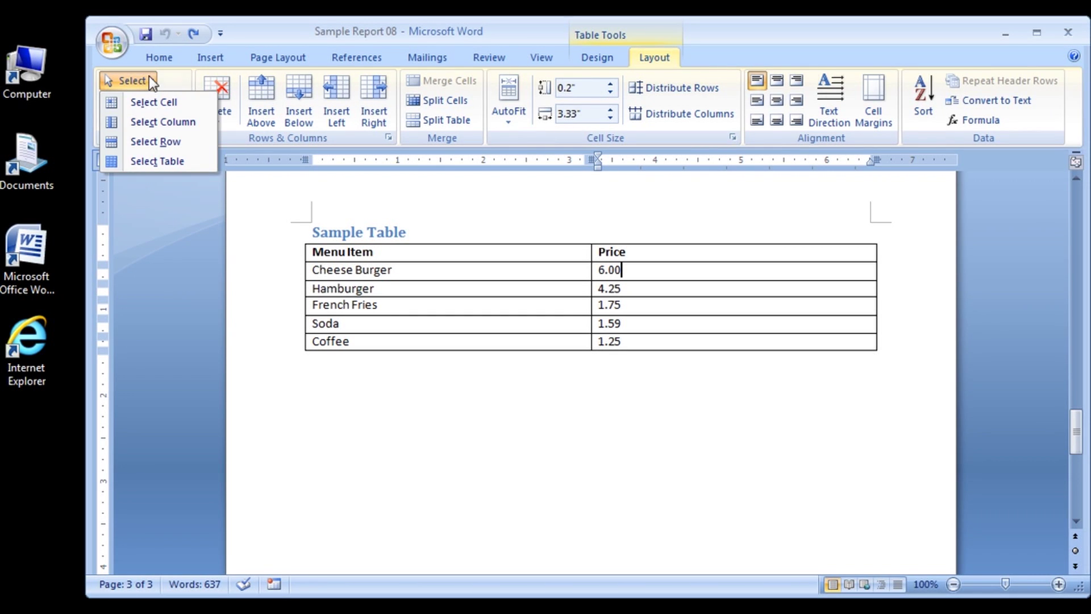
pyautogui.click(207, 123)
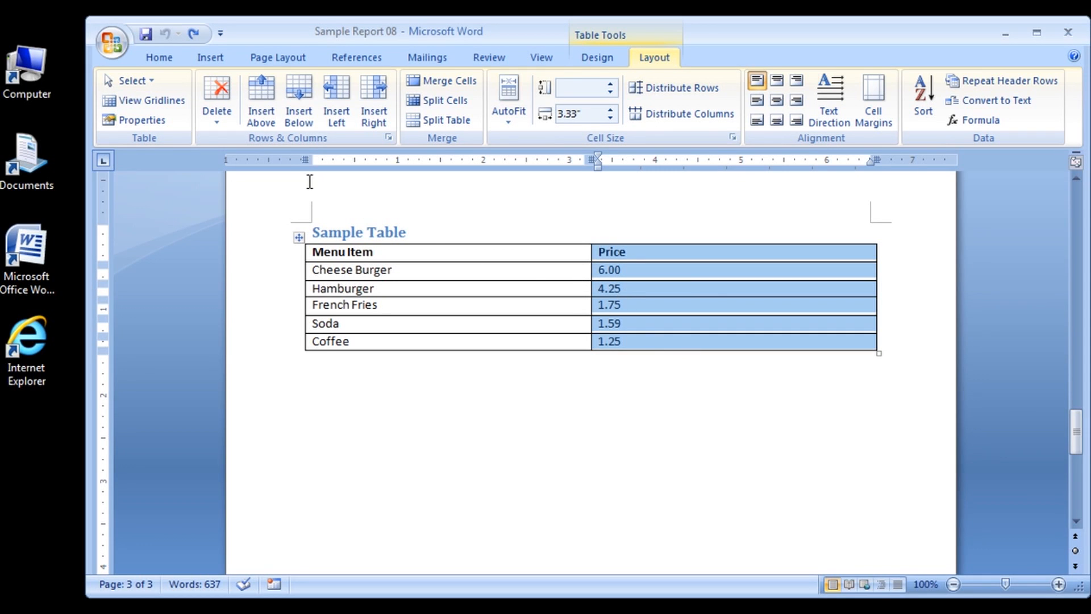
pyautogui.click(376, 90)
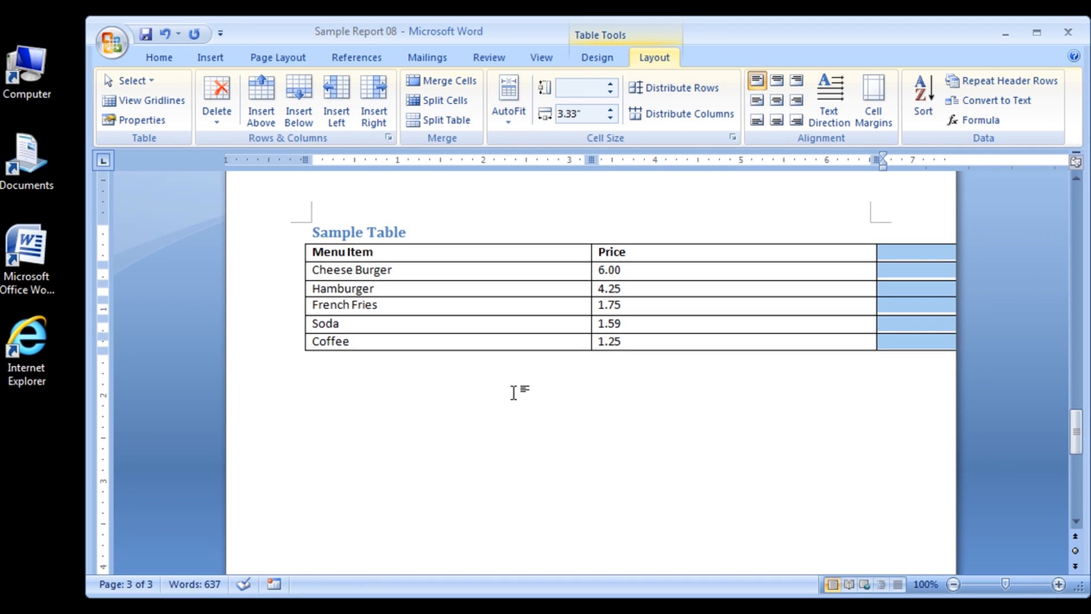
# AutoFit the three-column table to the window so it fits within the page width.
pyautogui.rightClick(535, 296)
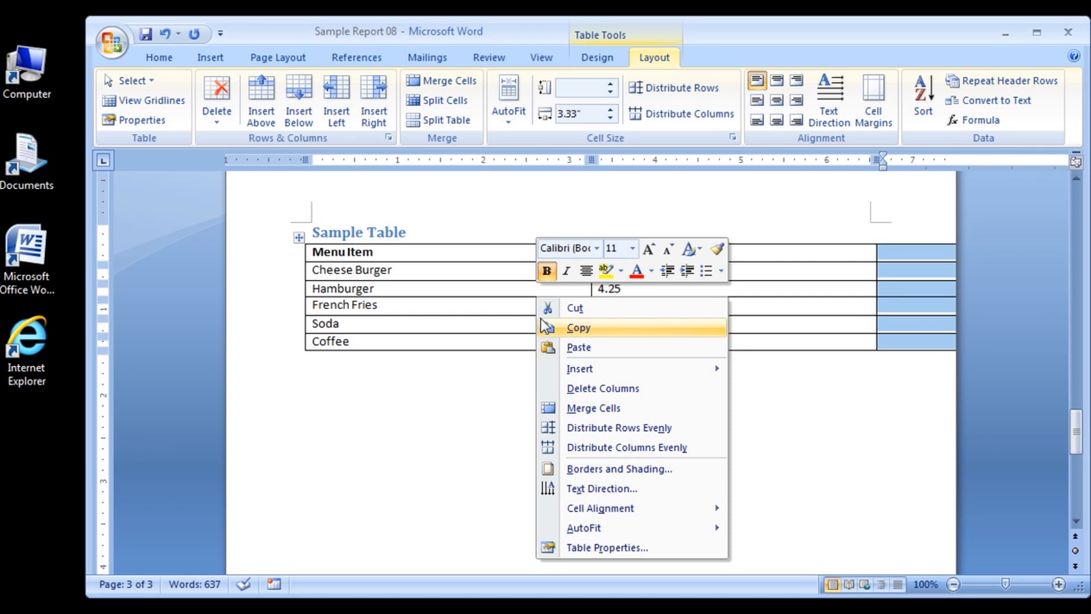
pyautogui.moveTo(584, 528)
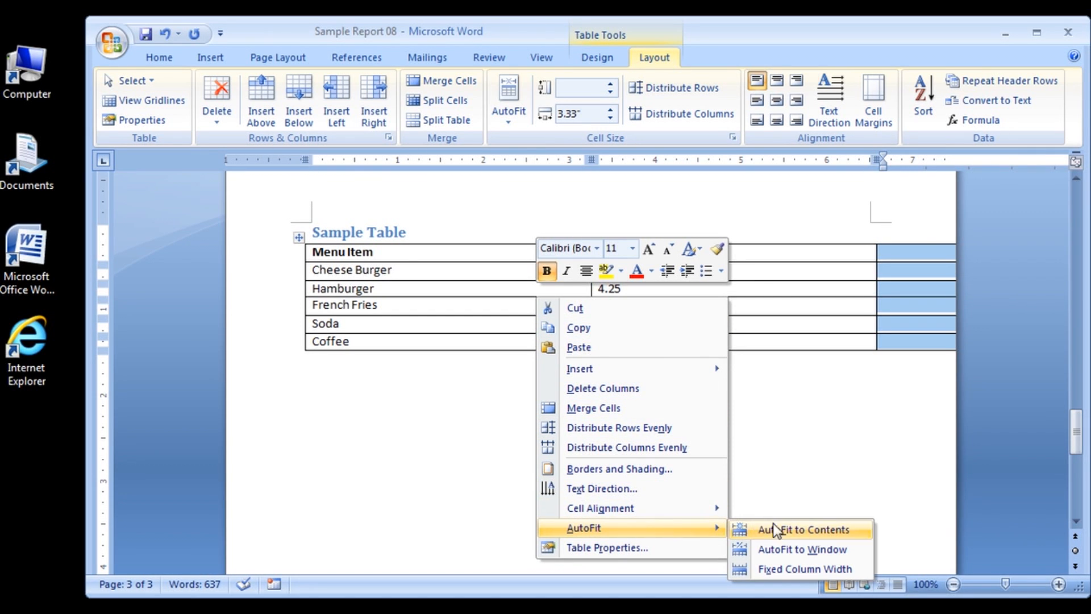
pyautogui.click(857, 551)
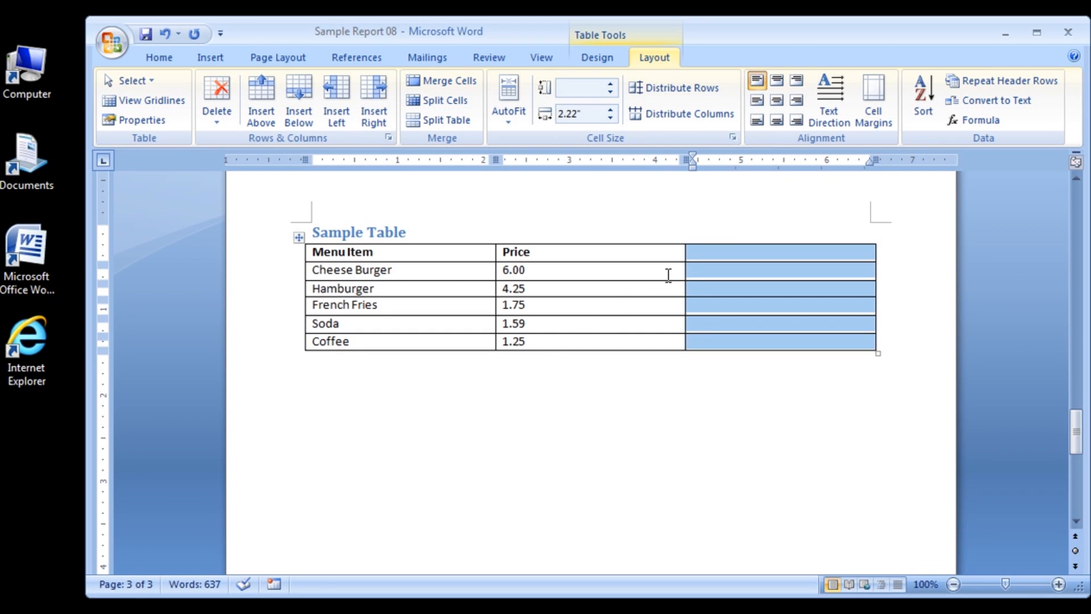
# Head the third column 'Make It A Meal' with 8.00 for Cheese Burger and 6.25 for Hamburger.
pyautogui.click(697, 255)
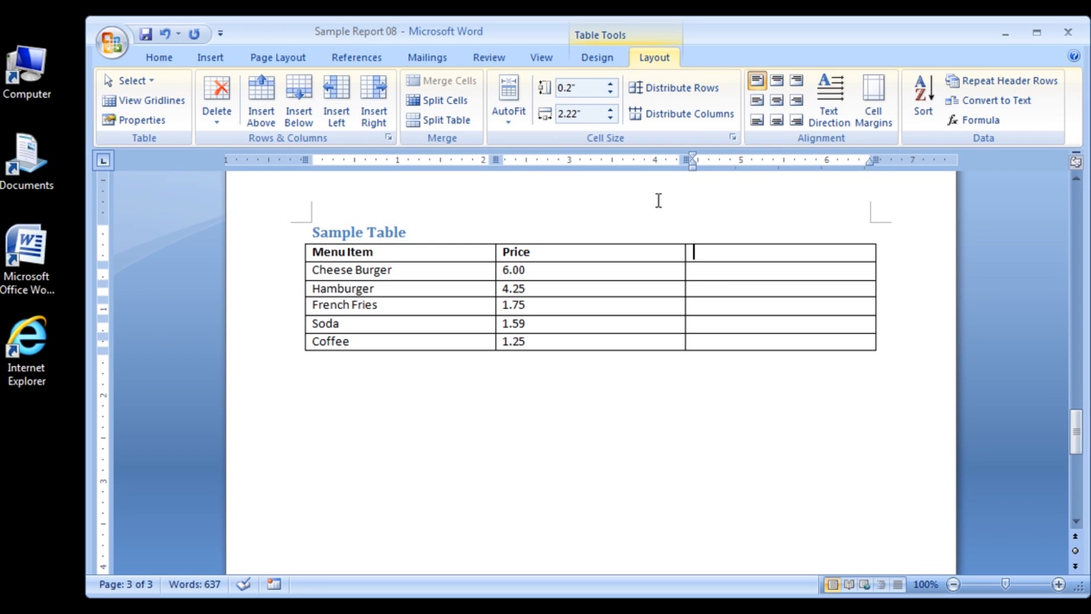
pyautogui.write('M')
pyautogui.write('ake It')
pyautogui.write(' A Me')
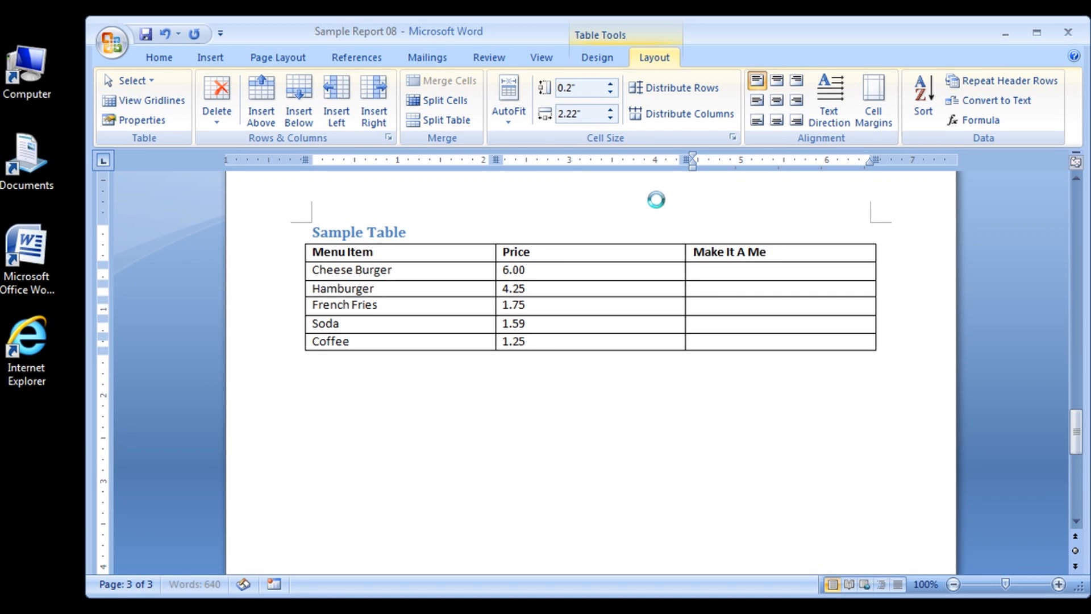
pyautogui.write('al')
pyautogui.press('Down')
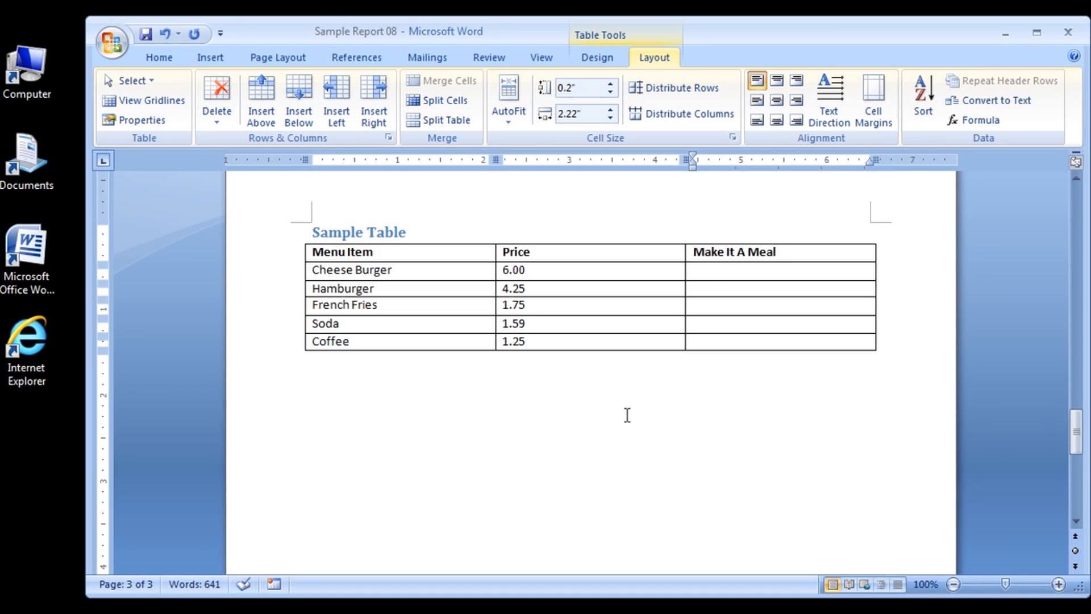
pyautogui.write('8.00')
pyautogui.press('Down')
pyautogui.write('6')
pyautogui.write('.25')
pyautogui.moveTo(309, 308)
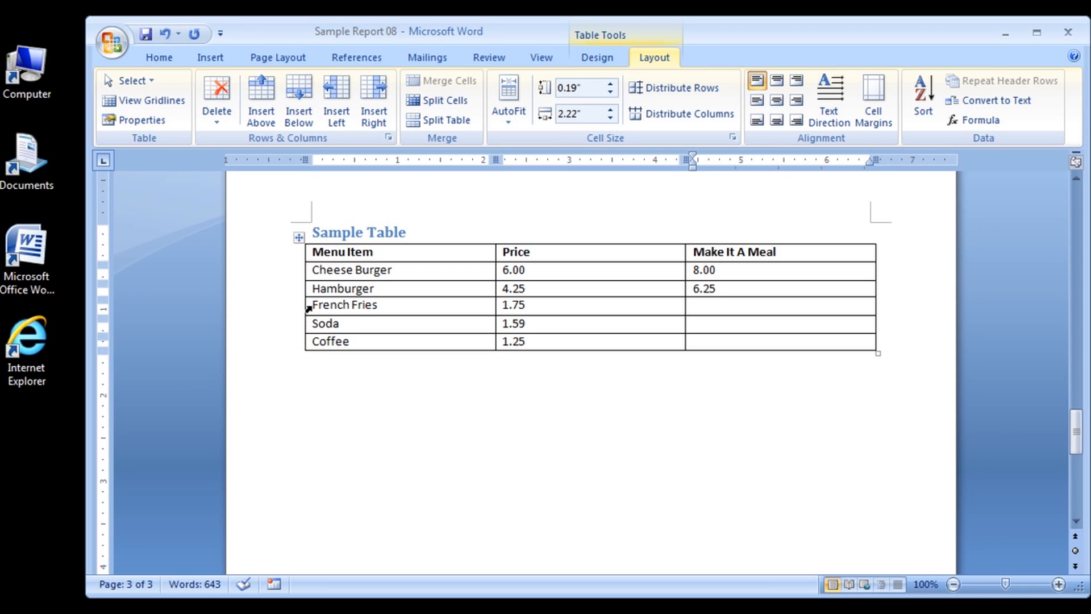
# Insert an empty row above Soda, after French Fries.
pyautogui.click(312, 325)
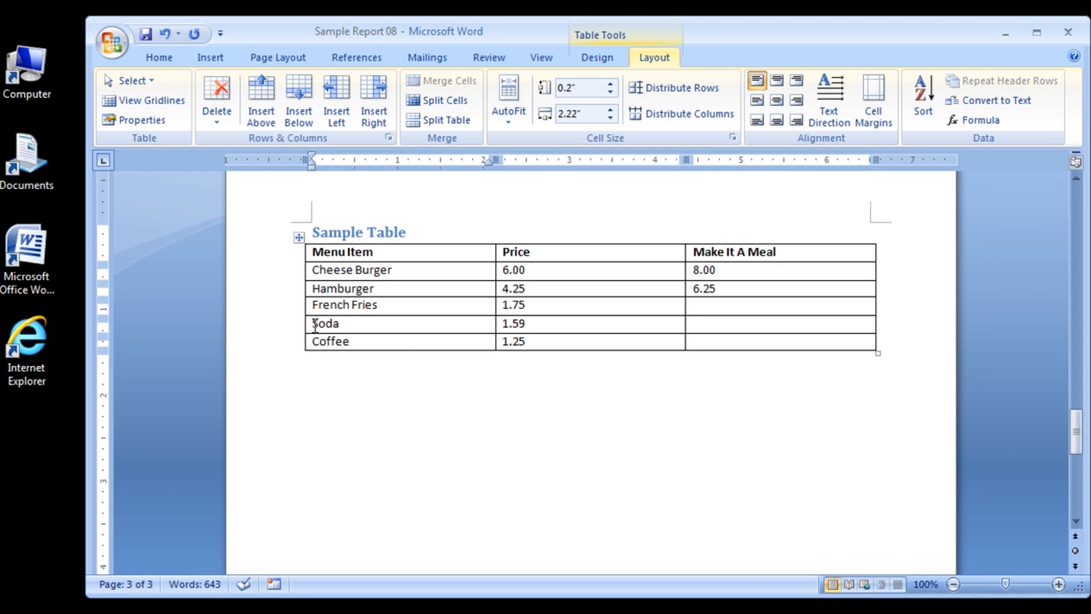
pyautogui.rightClick(315, 324)
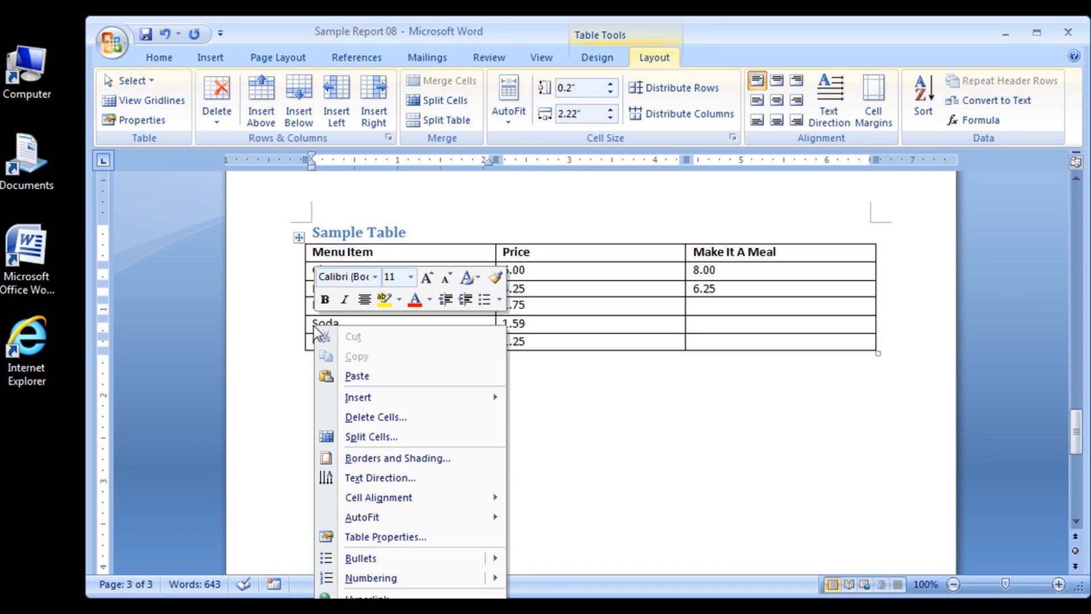
pyautogui.moveTo(359, 398)
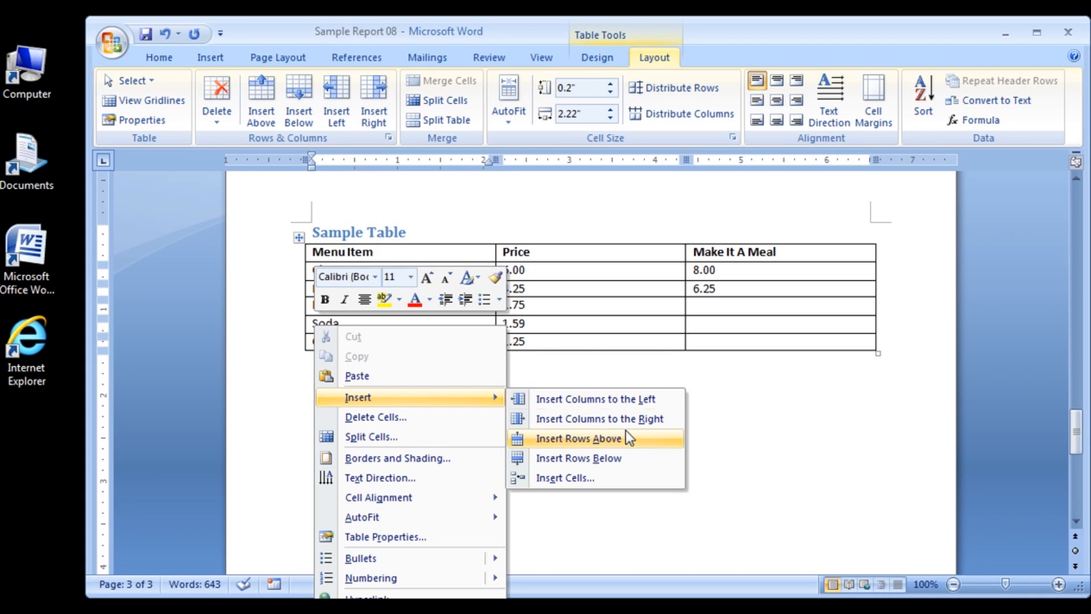
pyautogui.click(648, 439)
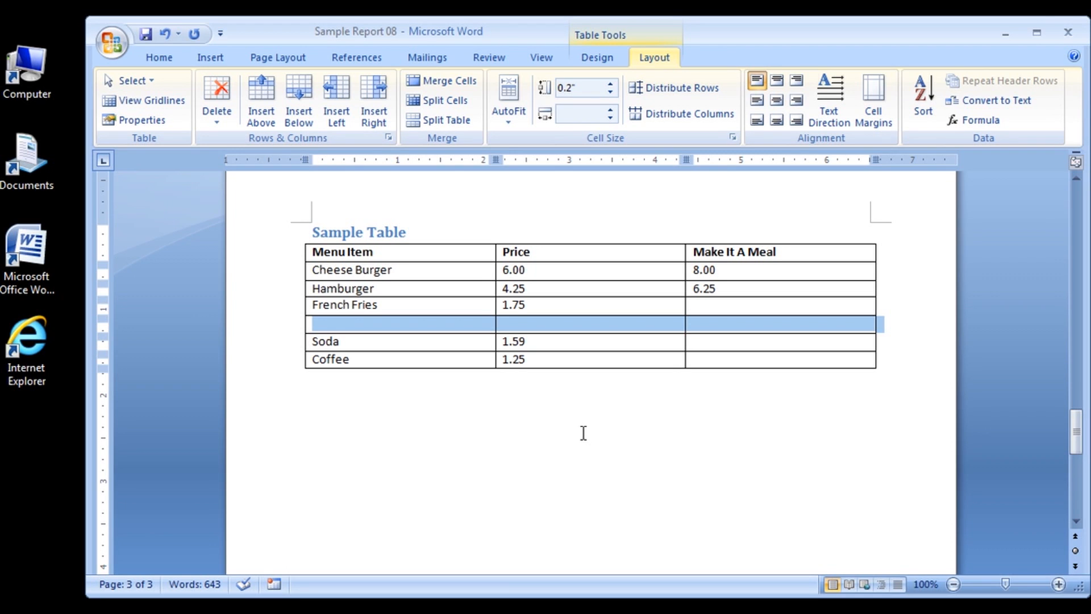
# Fill the new row with Milkshake and a price of 2.25.
pyautogui.moveTo(590, 306)
pyautogui.click(327, 327)
pyautogui.write('Mi')
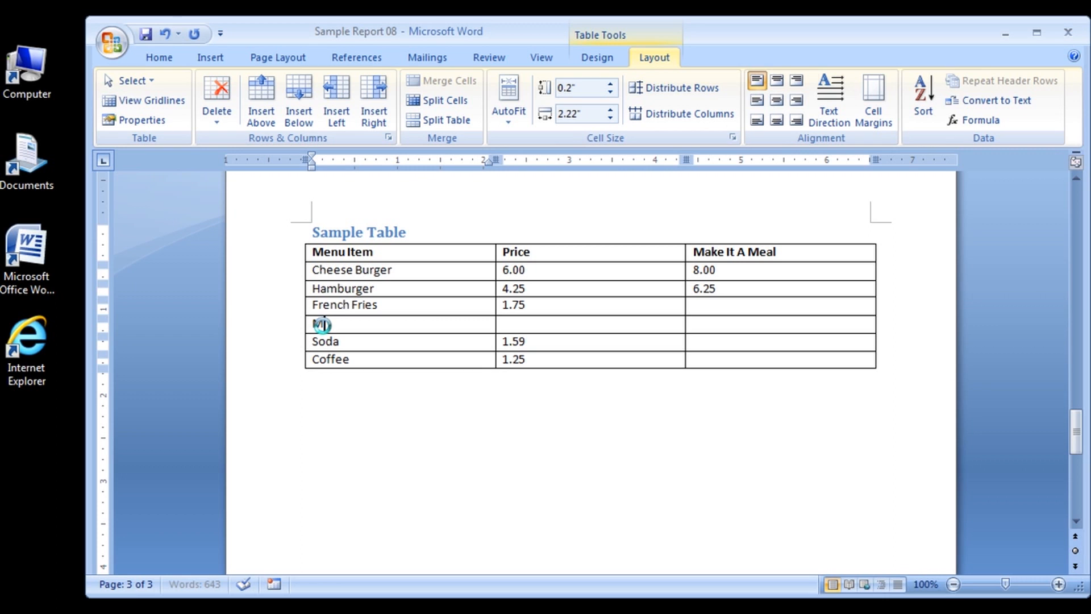
pyautogui.write('lkshake')
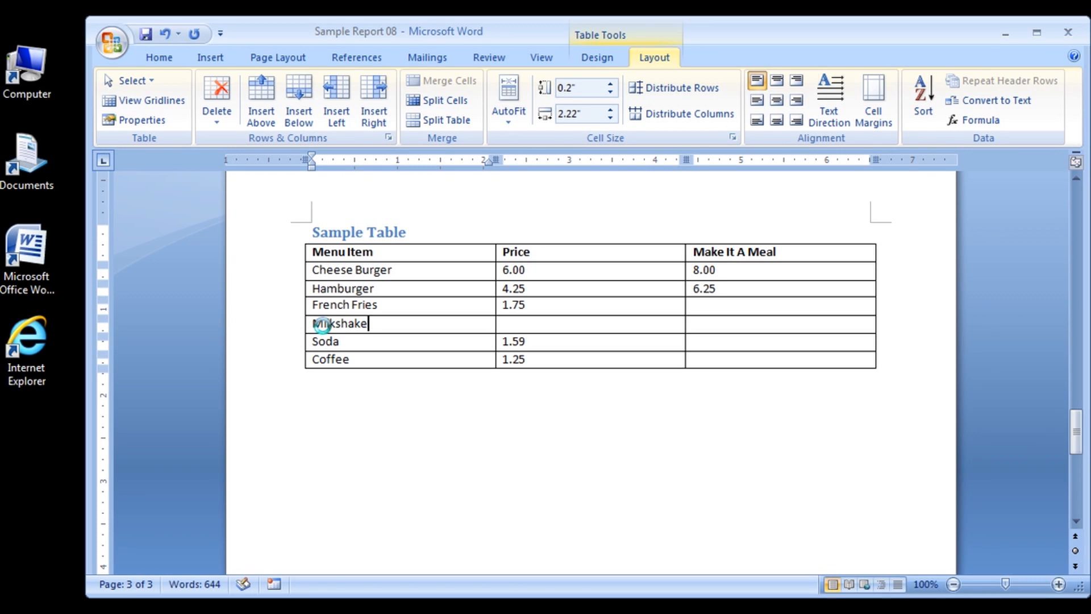
pyautogui.click(507, 322)
pyautogui.write('2.25')
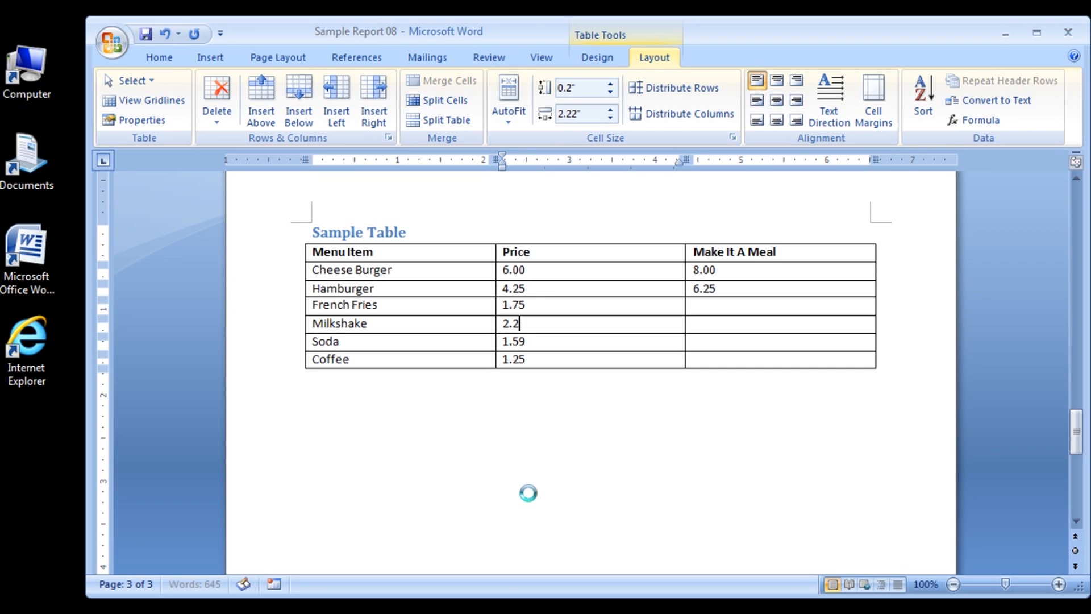